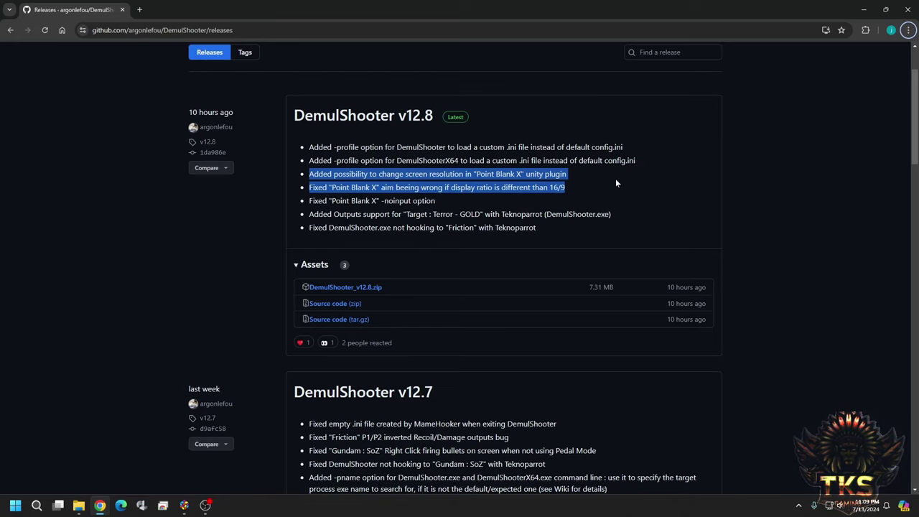
Download DemulShooter_v12.8.zip from the GitHub release assets and confirm the 7.3 MB download is done
{"action": "left_click", "coordinate": [287, 30]}
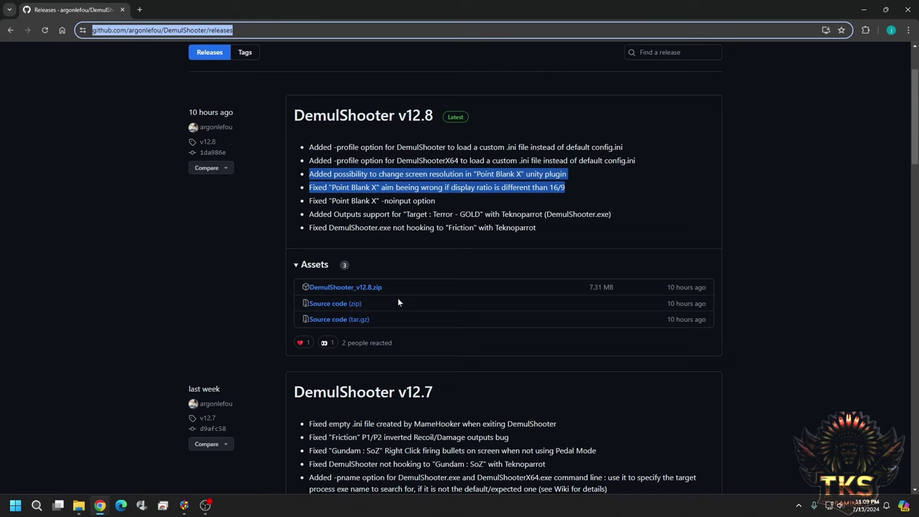
{"action": "left_click", "coordinate": [373, 291]}
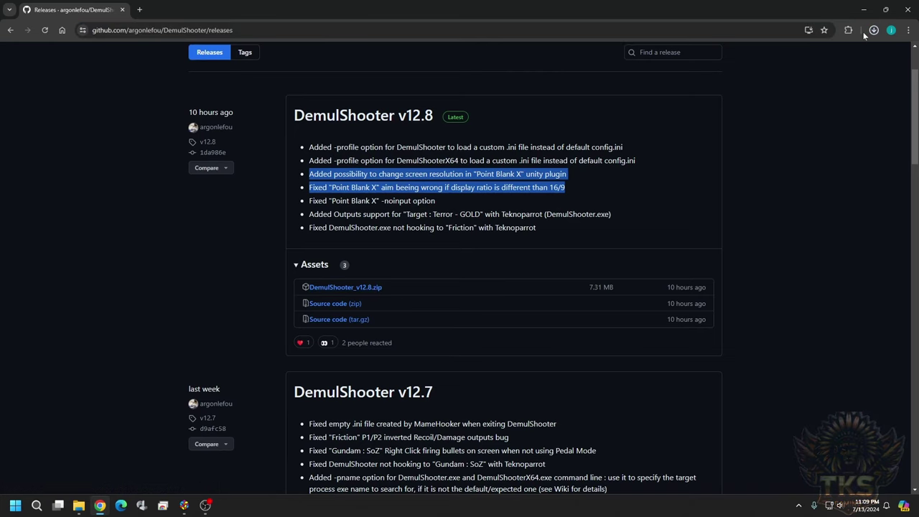
{"action": "left_click", "coordinate": [868, 30]}
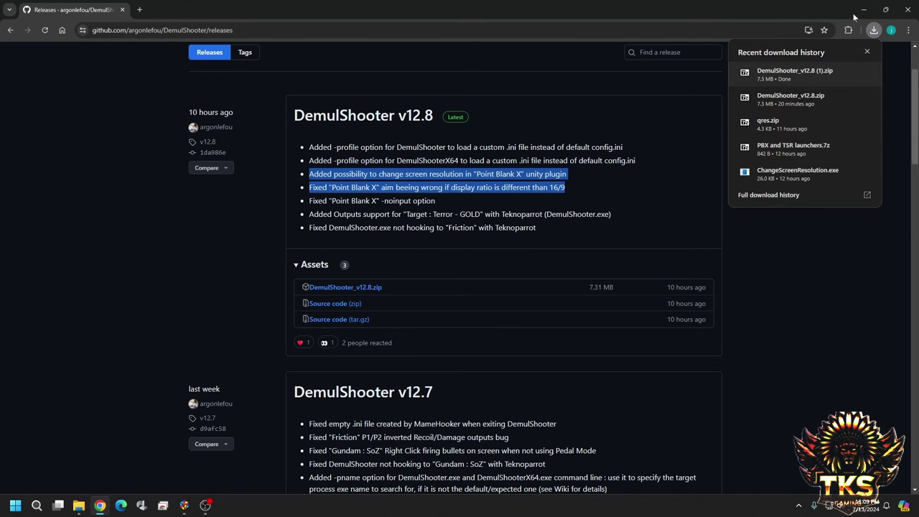
Minimize Chrome and OBS, then restore LaunchBox showing Point Blank X
{"action": "left_click", "coordinate": [864, 10]}
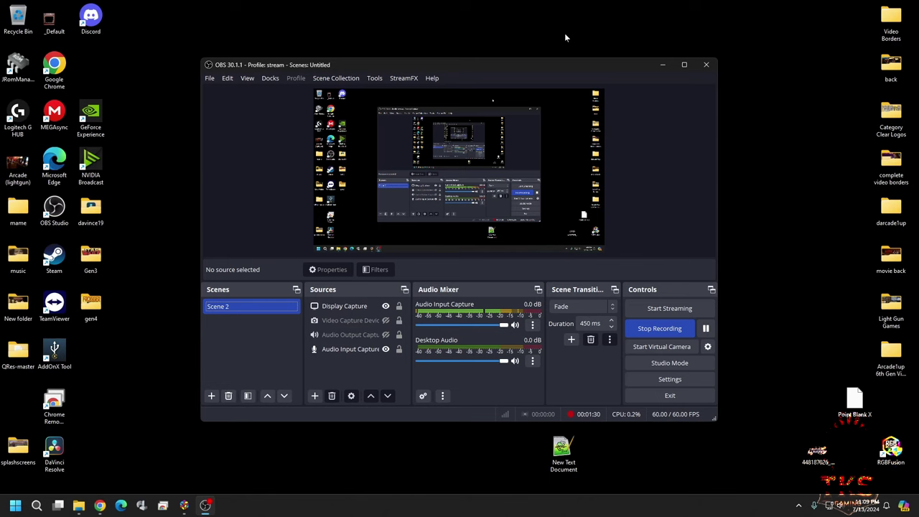
{"action": "left_click", "coordinate": [663, 64]}
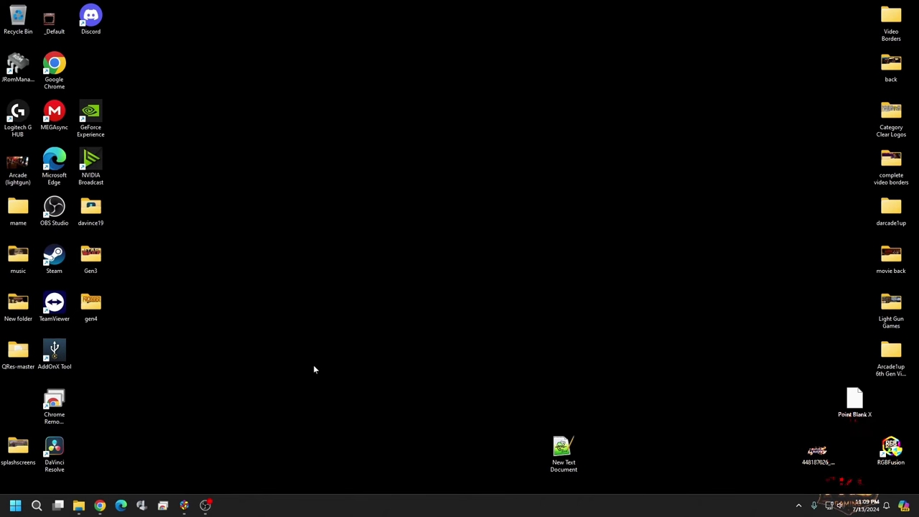
{"action": "left_click", "coordinate": [184, 505]}
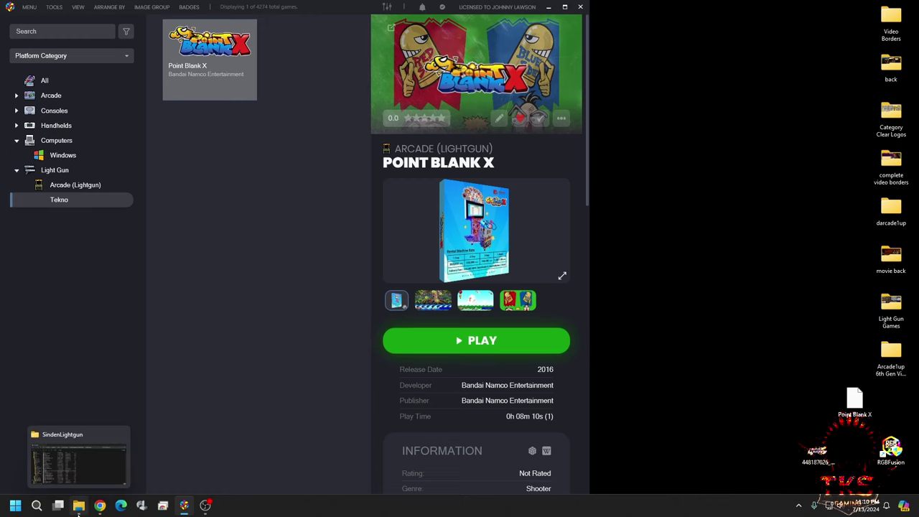
Switch to the SindenLightgun Explorer window and open the Demulshooter folder in LaunchBox\Tools
{"action": "mouse_move", "coordinate": [79, 504]}
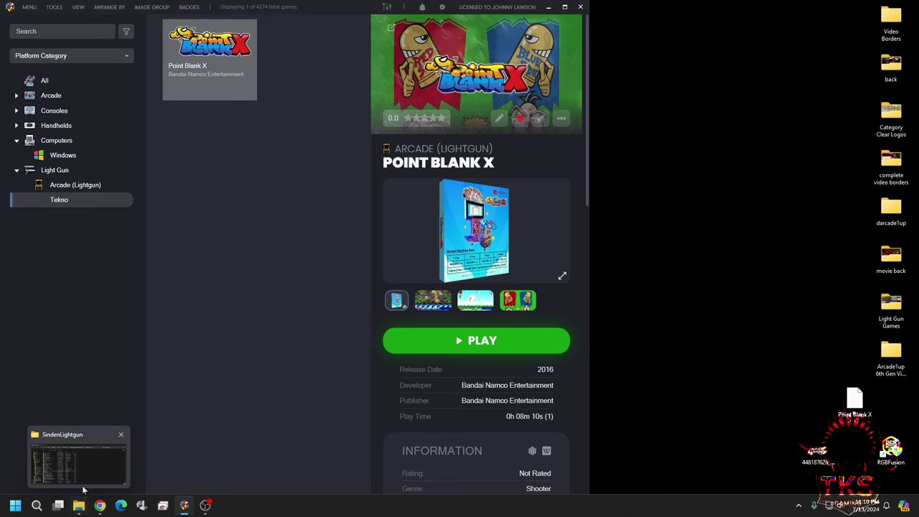
{"action": "left_click", "coordinate": [81, 470]}
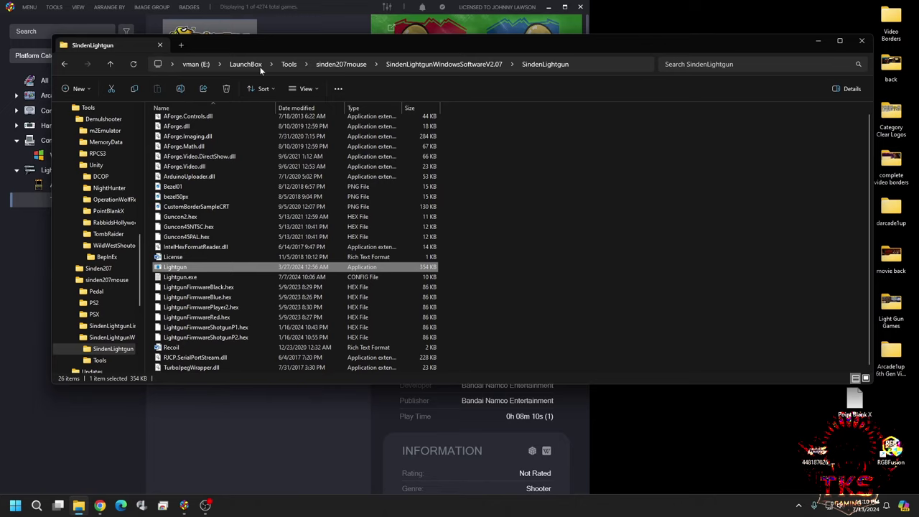
{"action": "left_click", "coordinate": [289, 65]}
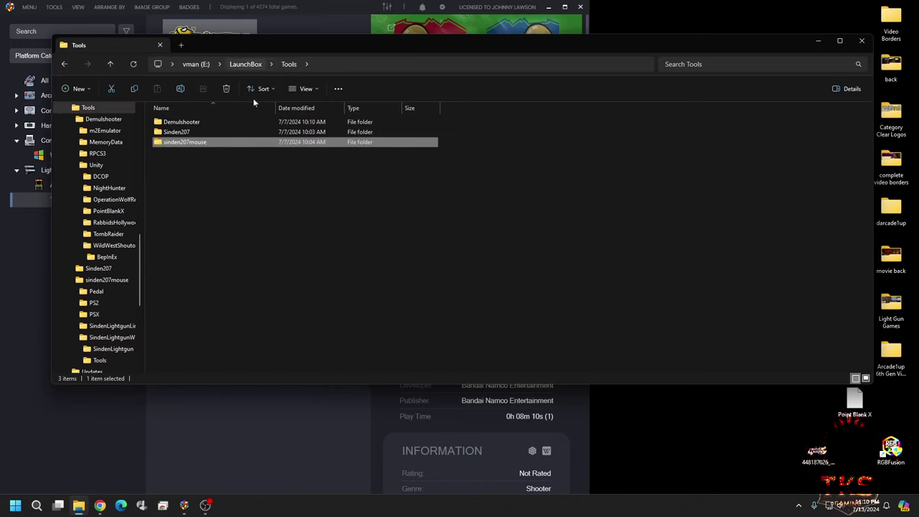
{"action": "left_click", "coordinate": [198, 125]}
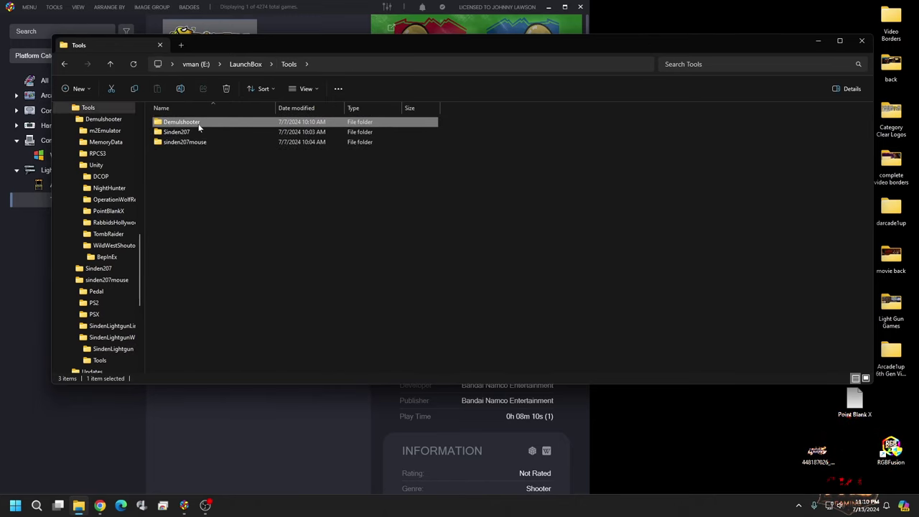
{"action": "double_click", "coordinate": [193, 125]}
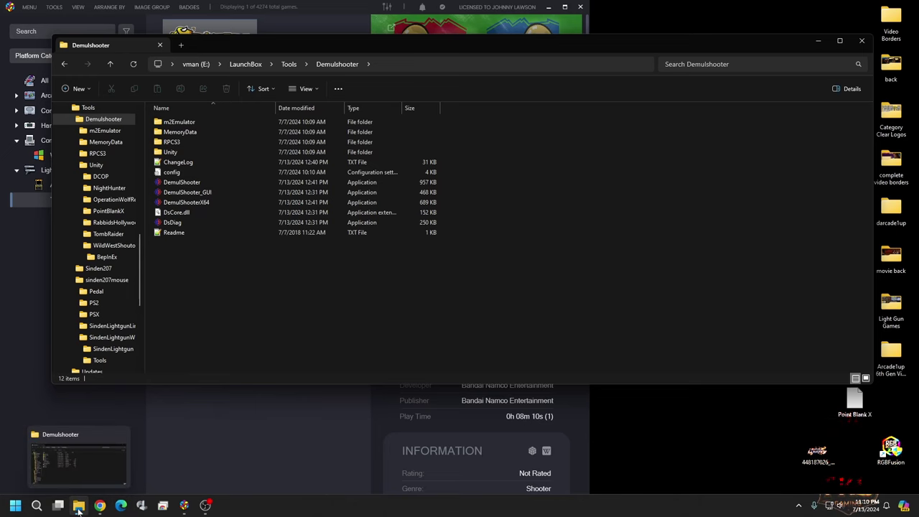
Open DemulShooter_v12.8 (1).zip from Downloads in 7-Zip, positioned beside the Demulshooter folder
{"action": "left_click", "coordinate": [181, 44]}
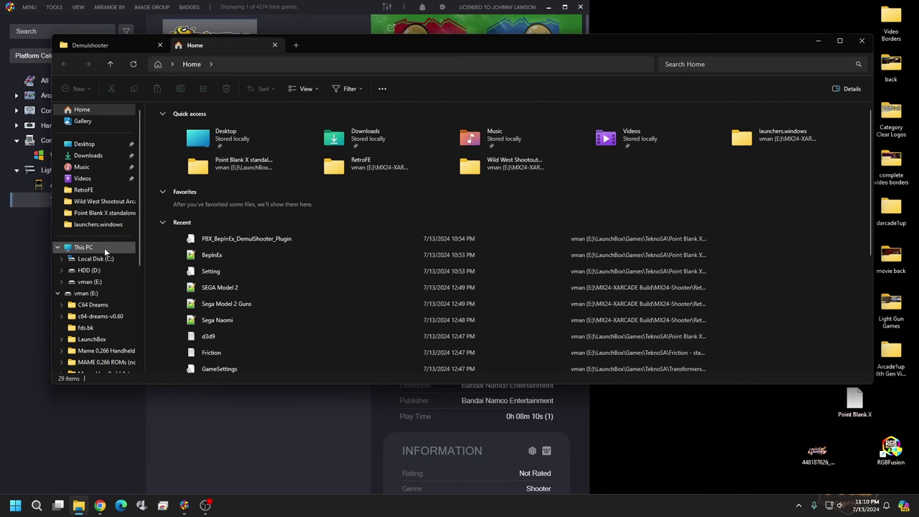
{"action": "left_click", "coordinate": [91, 155]}
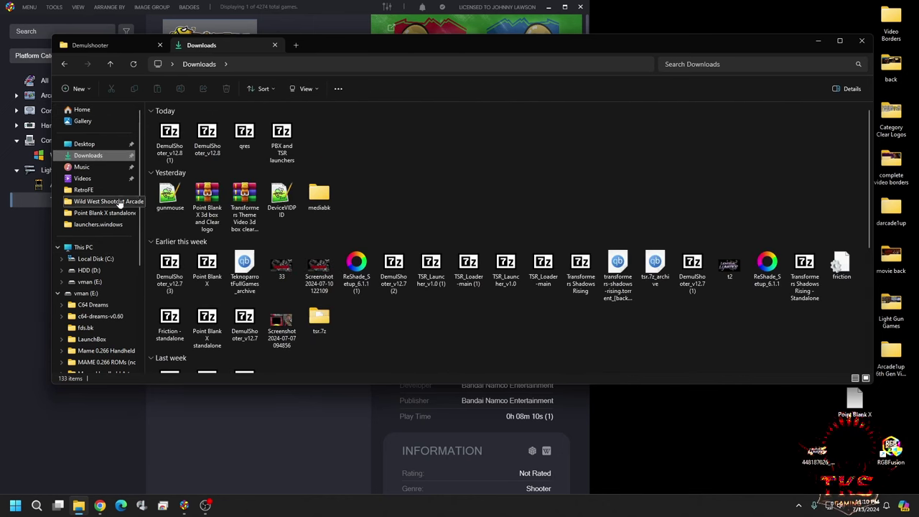
{"action": "double_click", "coordinate": [170, 138]}
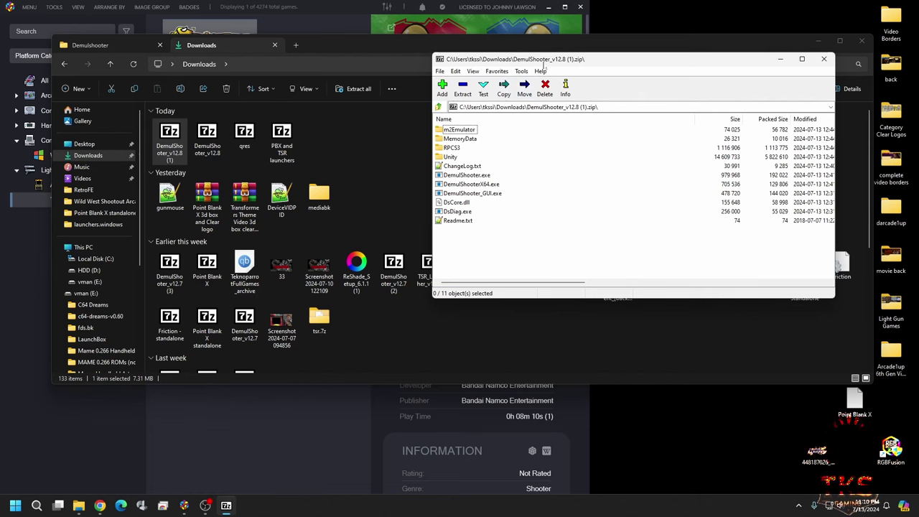
{"action": "left_click_drag", "start_coordinate": [546, 62], "coordinate": [648, 167]}
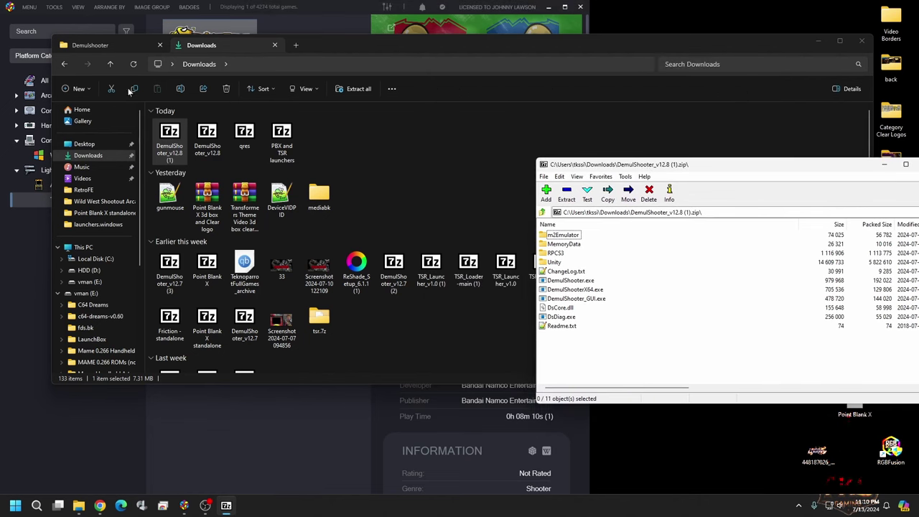
{"action": "left_click", "coordinate": [108, 45]}
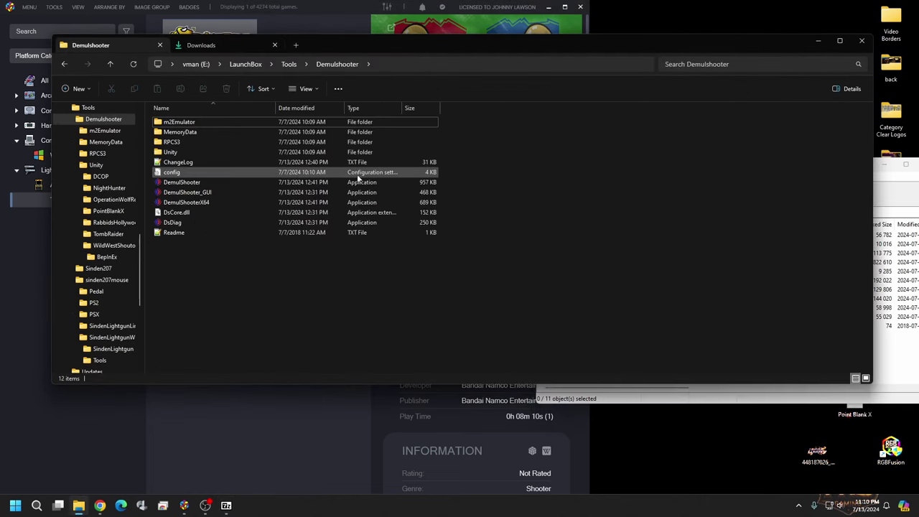
{"action": "left_click", "coordinate": [759, 398]}
Copy all 11 archive items into the Demulshooter folder, replacing the existing files
{"action": "left_click_drag", "start_coordinate": [564, 336], "coordinate": [546, 231]}
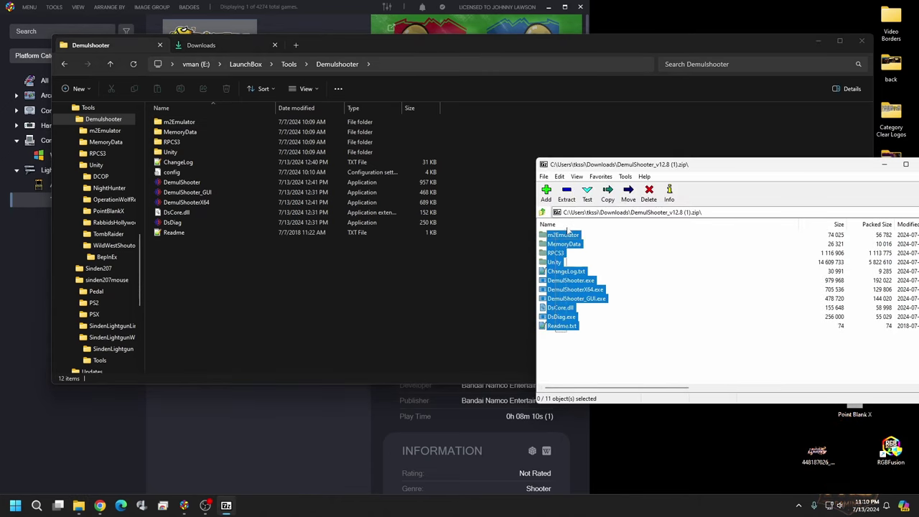
{"action": "left_click_drag", "start_coordinate": [348, 295], "coordinate": [256, 263]}
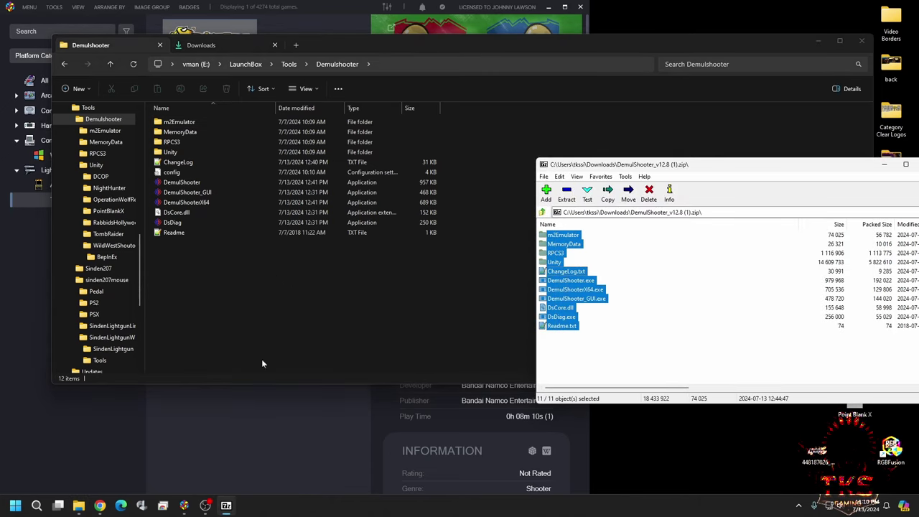
{"action": "left_click", "coordinate": [472, 224]}
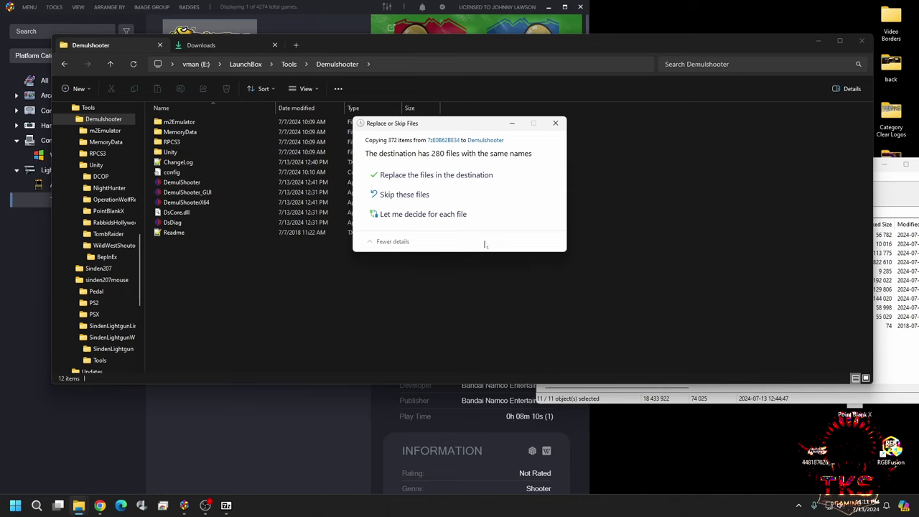
{"action": "left_click", "coordinate": [444, 175]}
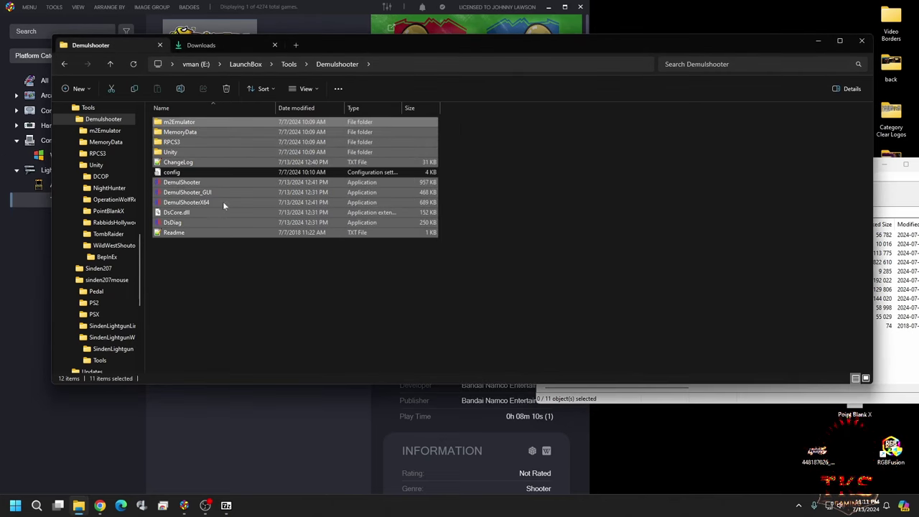
{"action": "left_click", "coordinate": [225, 293]}
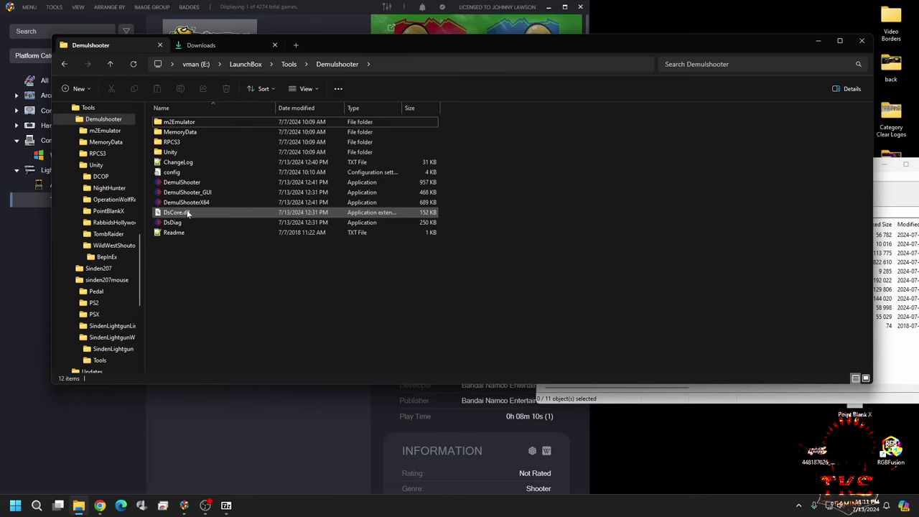
Copy the four plugin files from the Demulshooter Unity\PointBlankX folder
{"action": "double_click", "coordinate": [206, 151]}
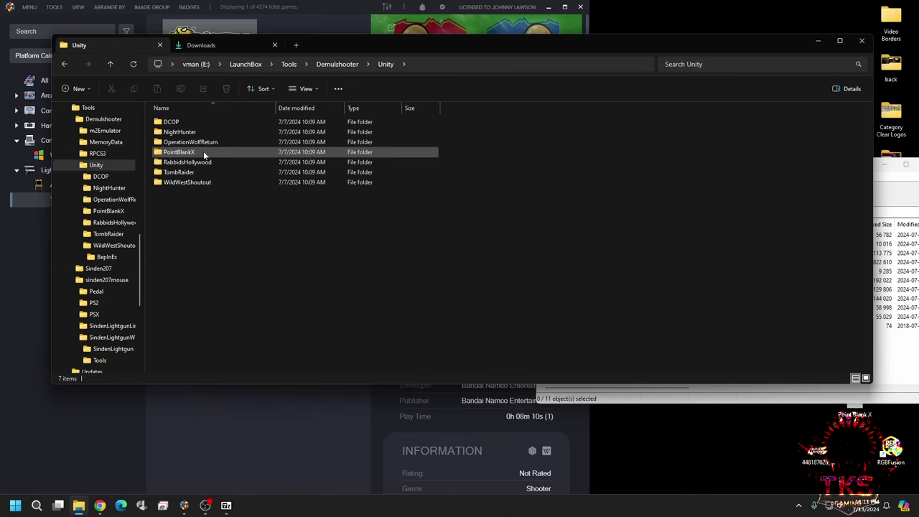
{"action": "double_click", "coordinate": [205, 153]}
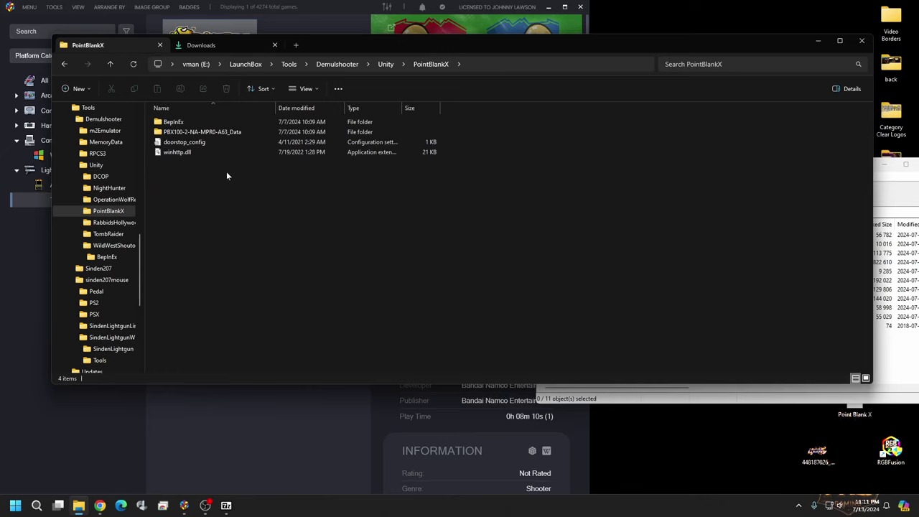
{"action": "key", "text": "Tab"}
{"action": "key", "text": "Return"}
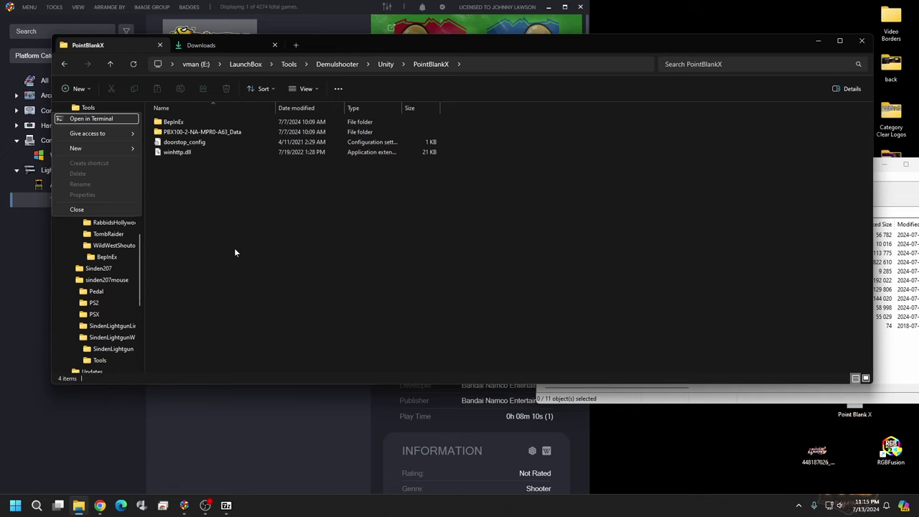
{"action": "left_click", "coordinate": [197, 219]}
{"action": "left_click_drag", "start_coordinate": [167, 180], "coordinate": [190, 118]}
{"action": "right_click", "coordinate": [208, 125]}
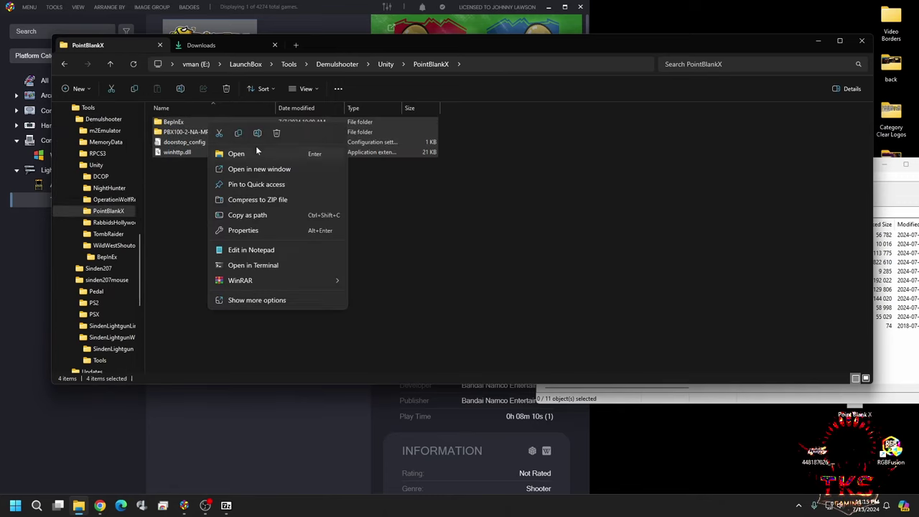
{"action": "left_click", "coordinate": [299, 236]}
{"action": "left_click", "coordinate": [300, 237]}
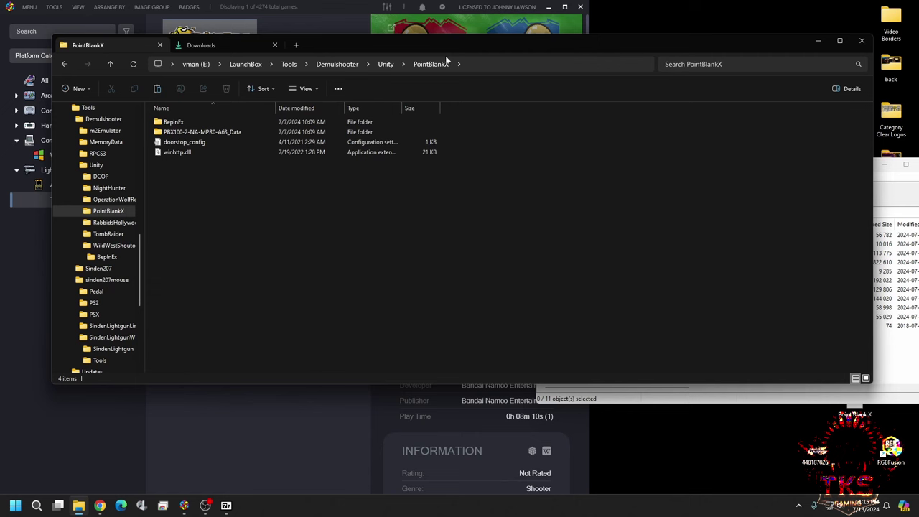
Navigate to LaunchBox\Games\TeknoSA\Point Blank X standalone
{"action": "left_click", "coordinate": [251, 64]}
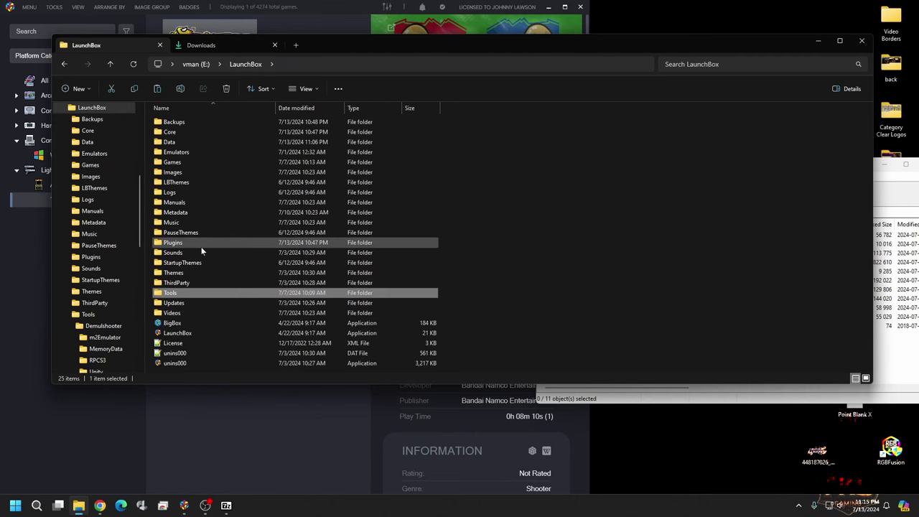
{"action": "double_click", "coordinate": [198, 164]}
{"action": "double_click", "coordinate": [196, 181]}
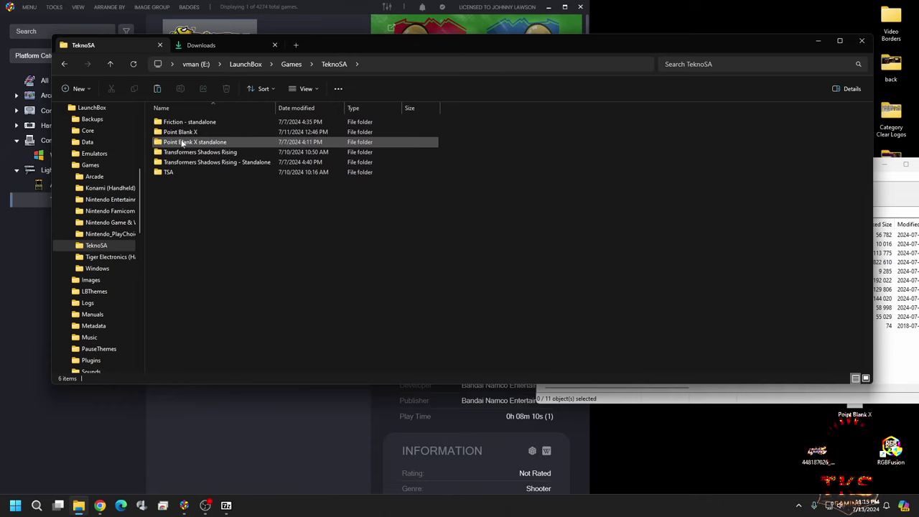
{"action": "double_click", "coordinate": [183, 142]}
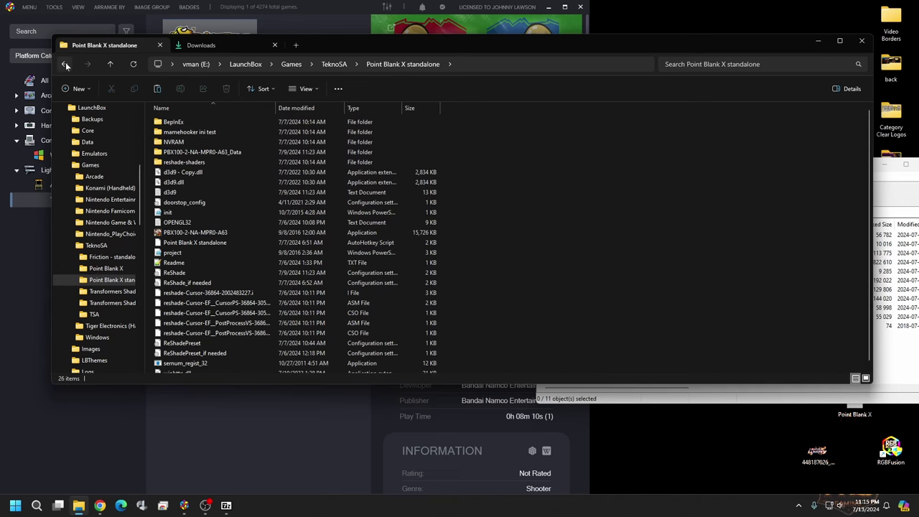
Paste the copied PointBlankX plugin files into the Point Blank X folder, replacing same-named files
{"action": "left_click", "coordinate": [64, 64]}
{"action": "double_click", "coordinate": [191, 144]}
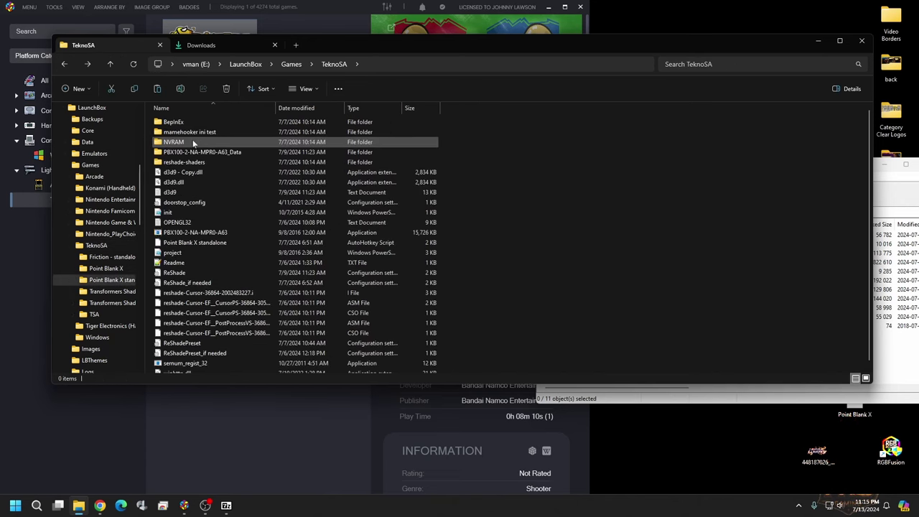
{"action": "left_click", "coordinate": [64, 64]}
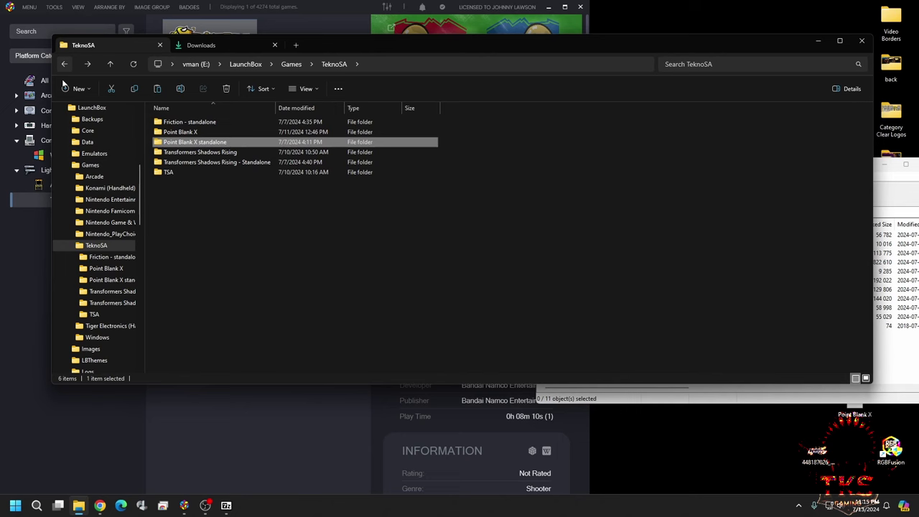
{"action": "double_click", "coordinate": [189, 131]}
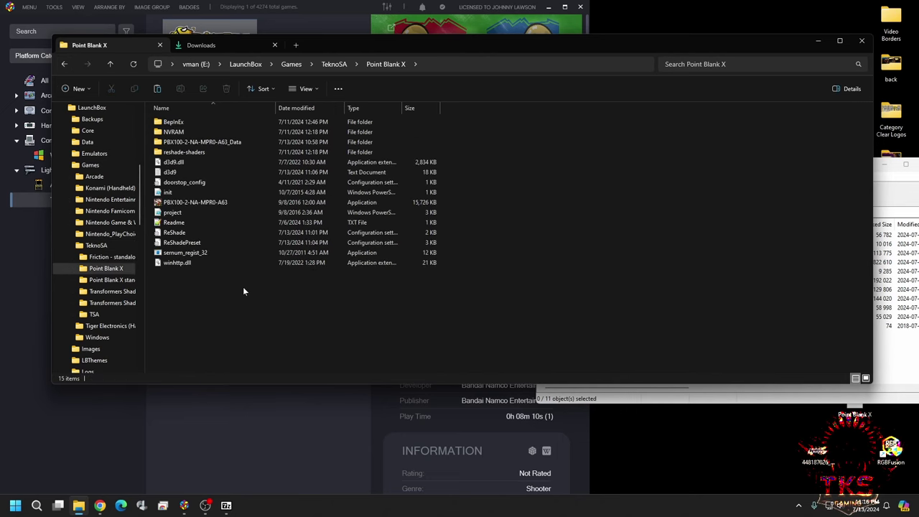
{"action": "right_click", "coordinate": [205, 294]}
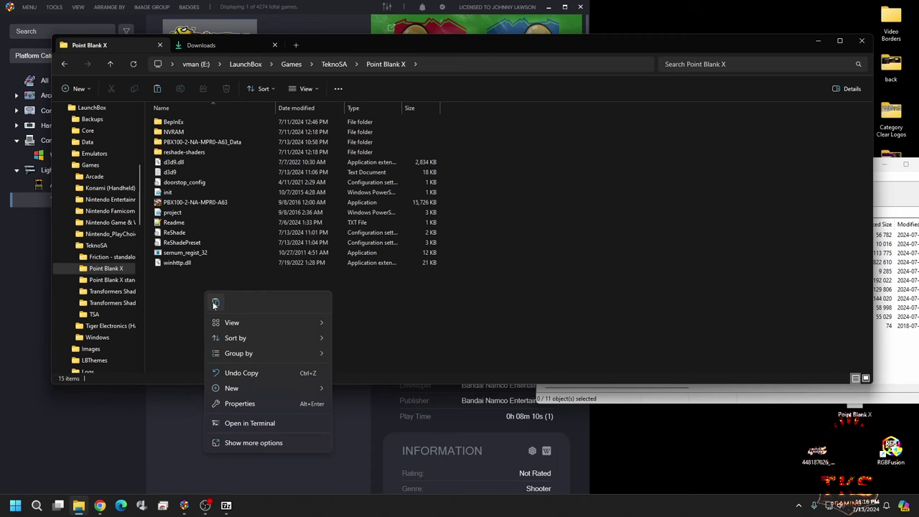
{"action": "left_click", "coordinate": [217, 302]}
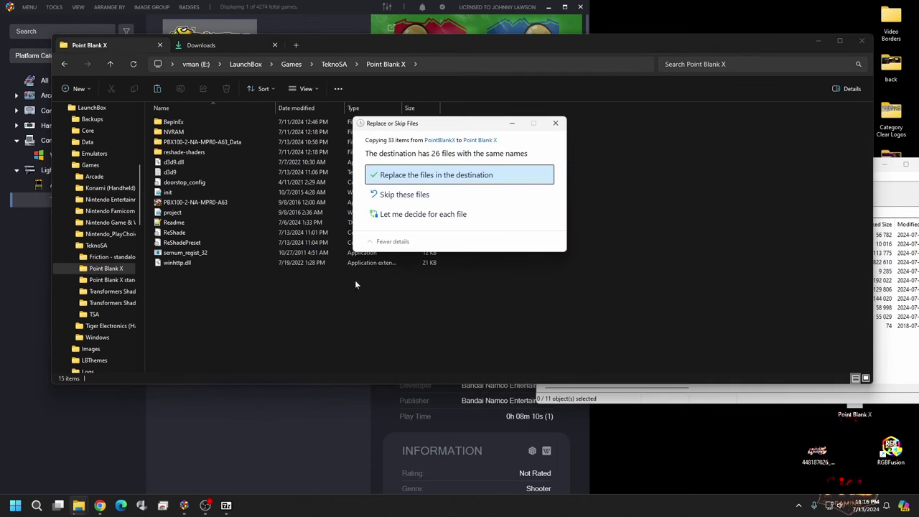
{"action": "left_click", "coordinate": [452, 176]}
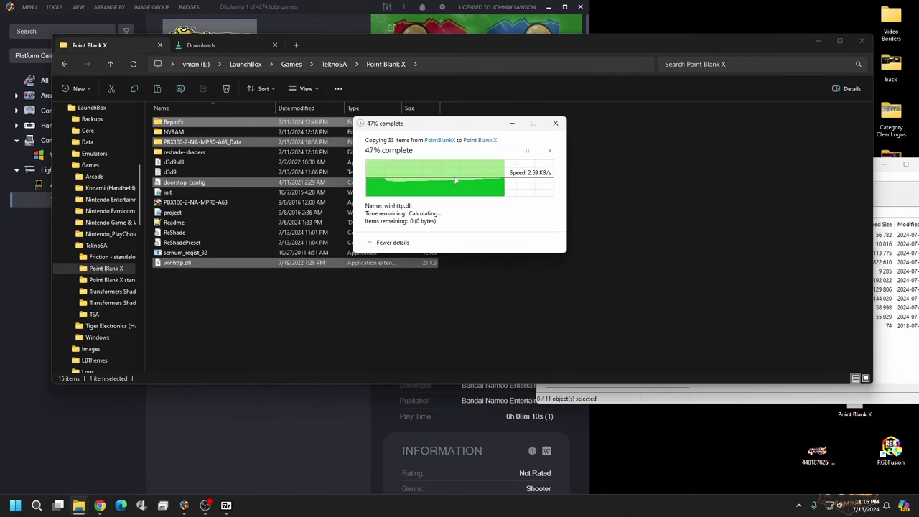
{"action": "left_click", "coordinate": [225, 315]}
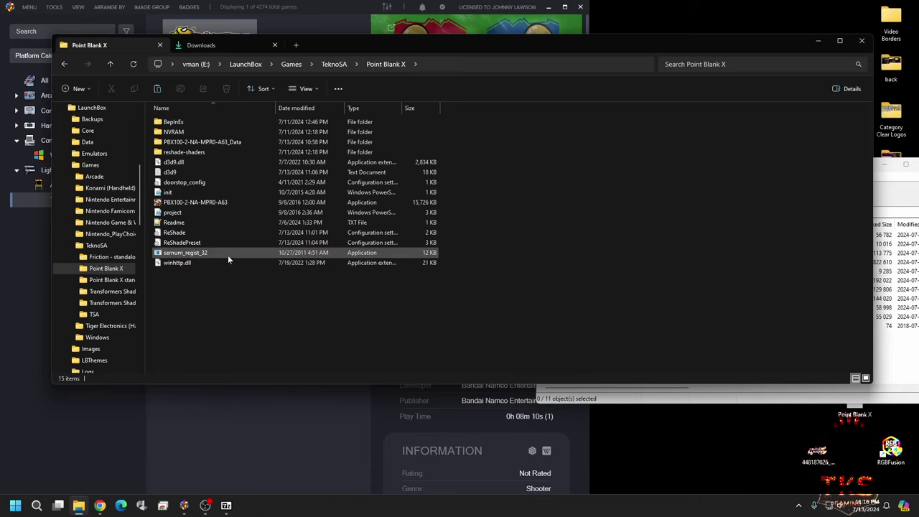
Open the PBX_BepInEx_DemulShooter_Plugin config from BepInEx\plugins in Notepad
{"action": "double_click", "coordinate": [192, 125]}
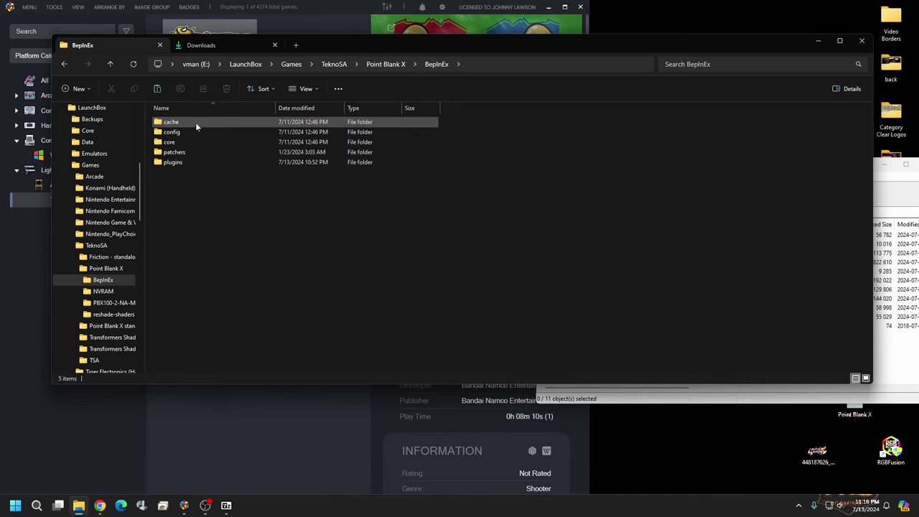
{"action": "double_click", "coordinate": [193, 163]}
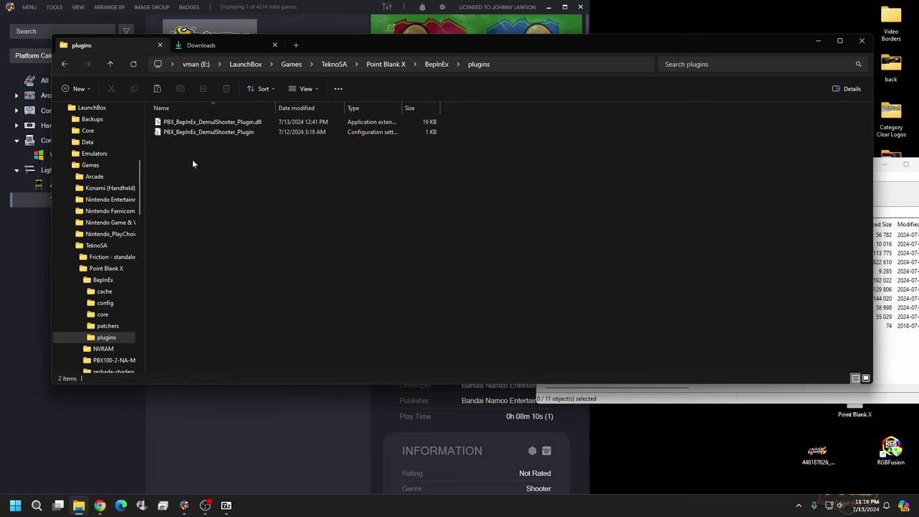
{"action": "right_click", "coordinate": [242, 137]}
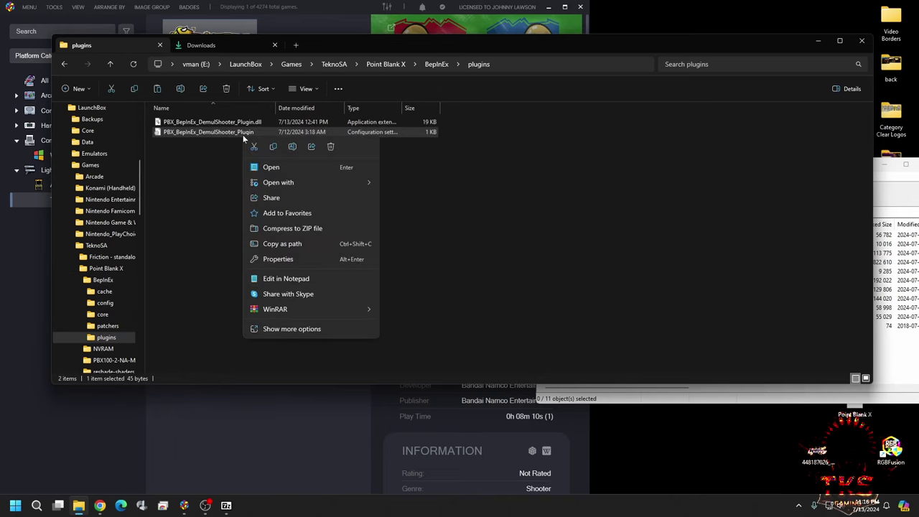
{"action": "mouse_move", "coordinate": [305, 316]}
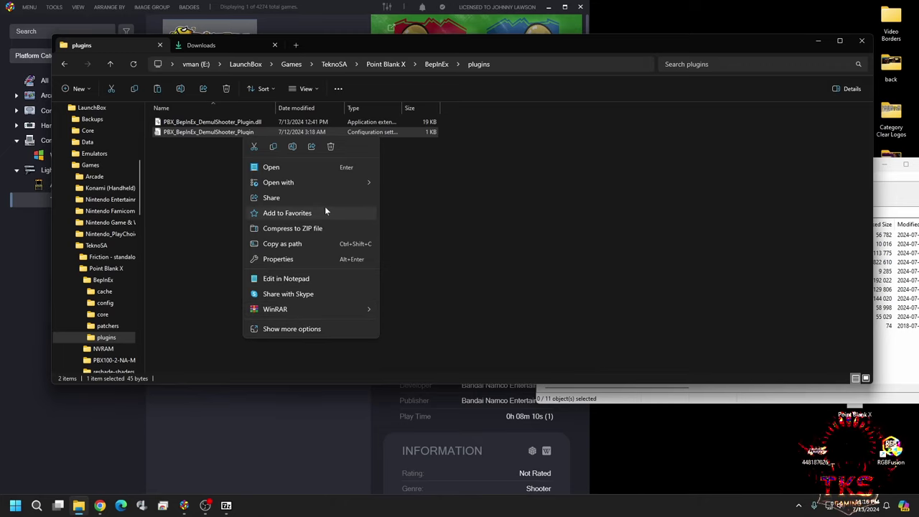
{"action": "left_click", "coordinate": [298, 280]}
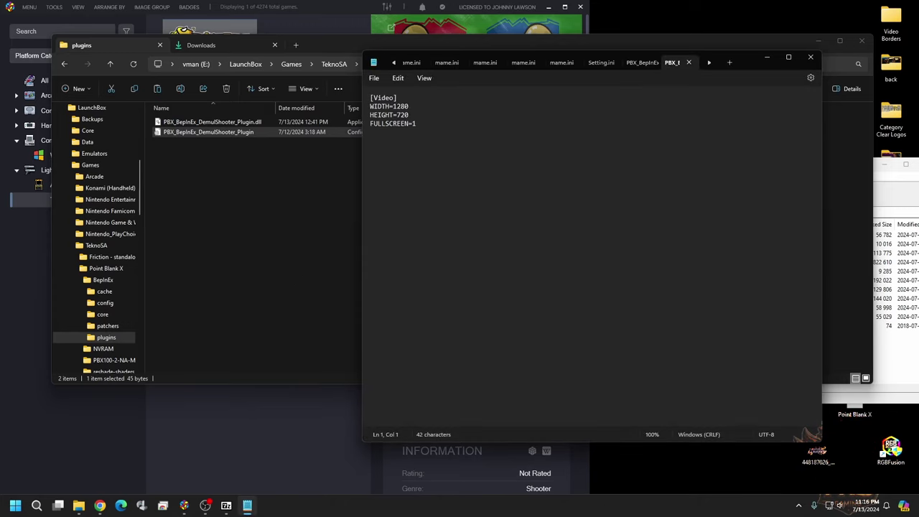
Change WIDTH from 1280 to 1920 and HEIGHT from 720 to 1080, then save the config
{"action": "key", "text": "Down"}
{"action": "key", "text": "End"}
{"action": "key", "text": "Down"}
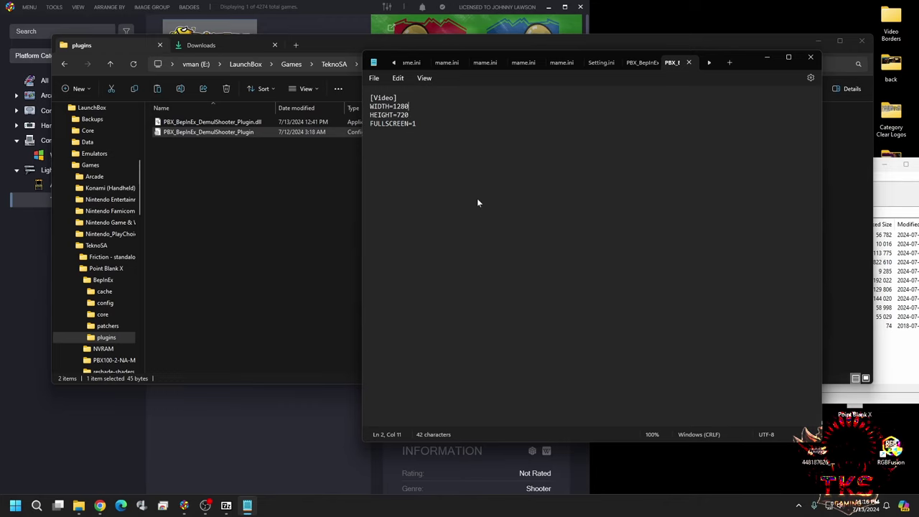
{"action": "key", "text": "BackSpace"}
{"action": "key", "text": "BackSpace"}
{"action": "key", "text": "BackSpace"}
{"action": "key", "text": "BackSpace"}
{"action": "type", "text": "19"}
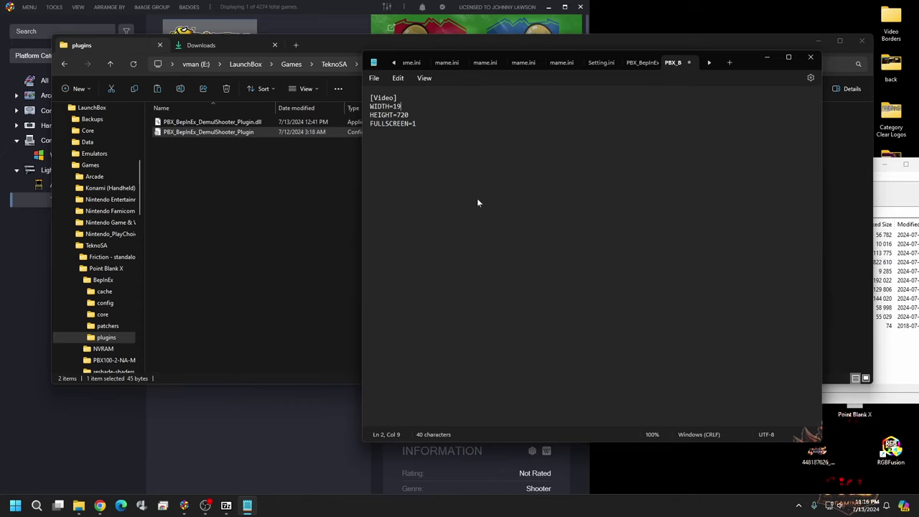
{"action": "type", "text": "20"}
{"action": "key", "text": "BackSpace"}
{"action": "key", "text": "BackSpace"}
{"action": "key", "text": "BackSpace"}
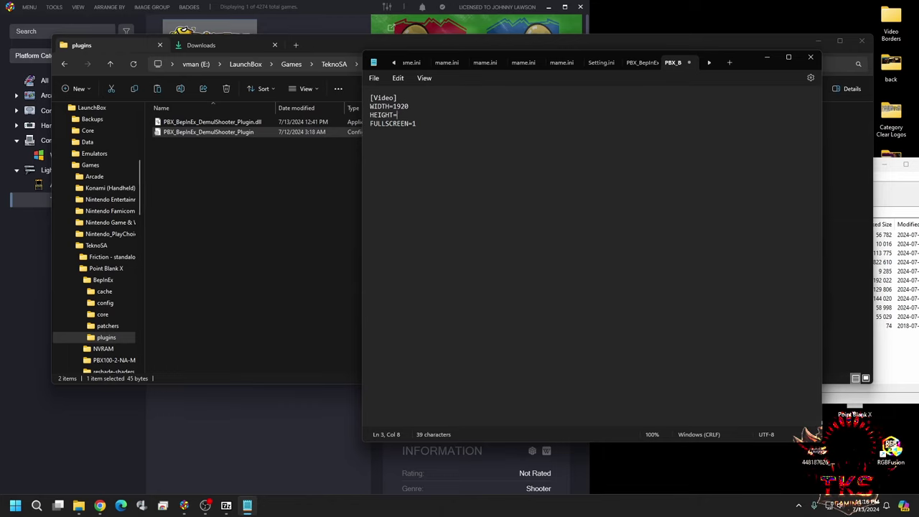
{"action": "type", "text": "1080"}
{"action": "left_click", "coordinate": [375, 77]}
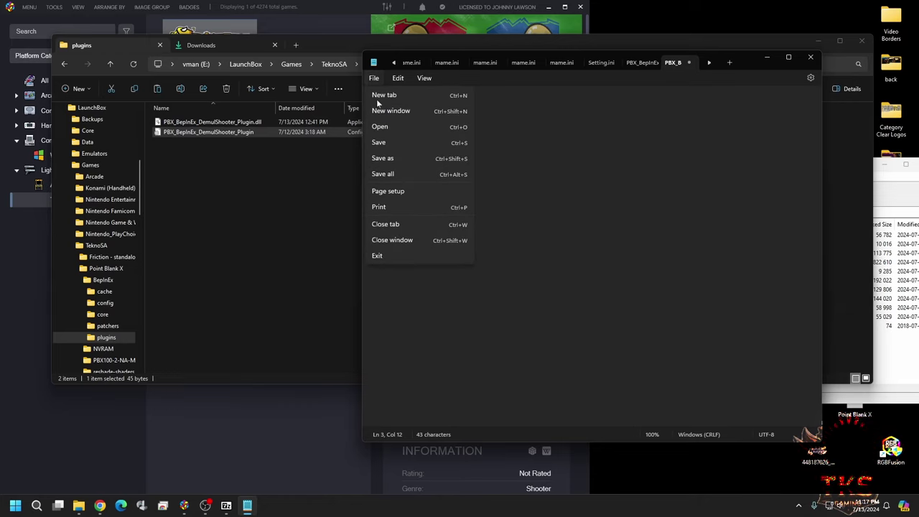
{"action": "left_click", "coordinate": [386, 143]}
{"action": "left_click", "coordinate": [298, 188]}
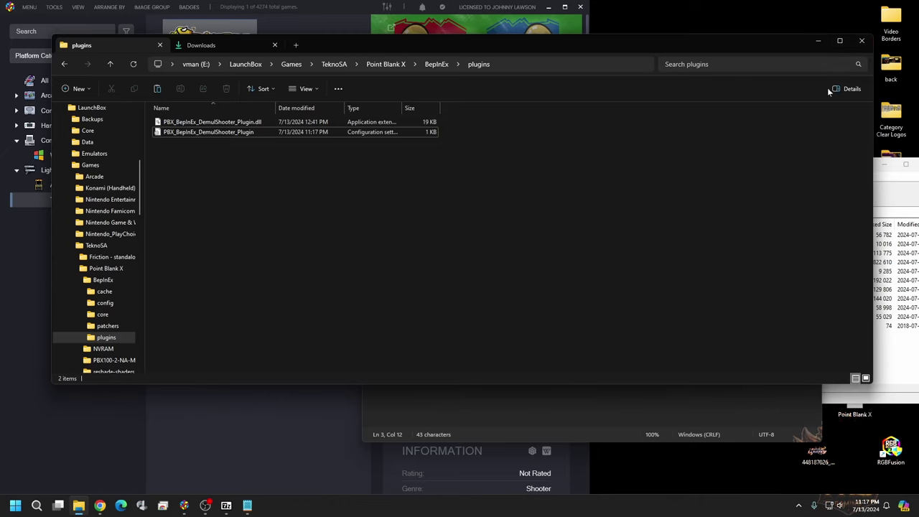
Close the Explorer and Notepad windows and launch Point Blank X from LaunchBox
{"action": "left_click", "coordinate": [857, 42]}
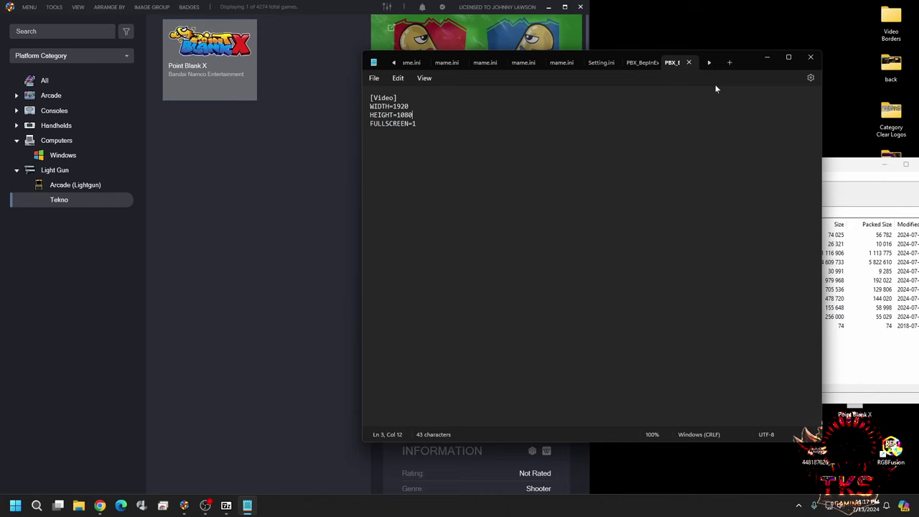
{"action": "left_click", "coordinate": [811, 57]}
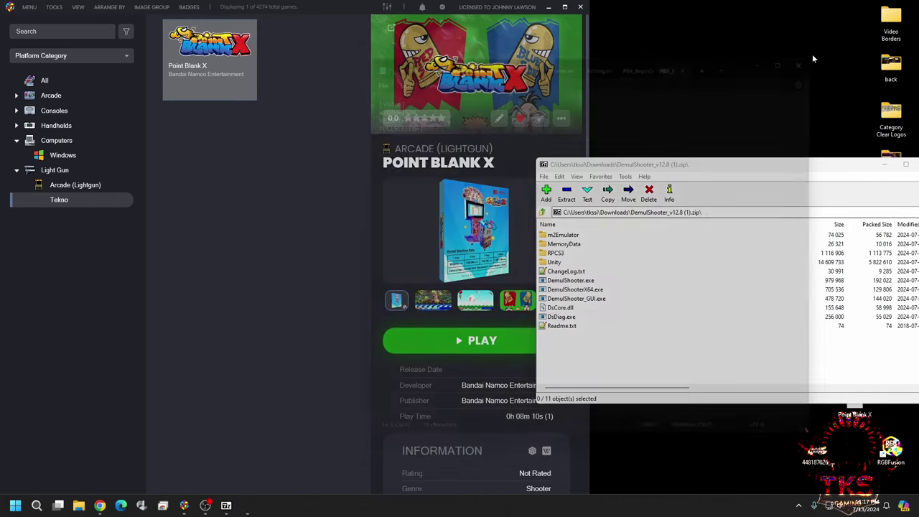
{"action": "left_click", "coordinate": [188, 43]}
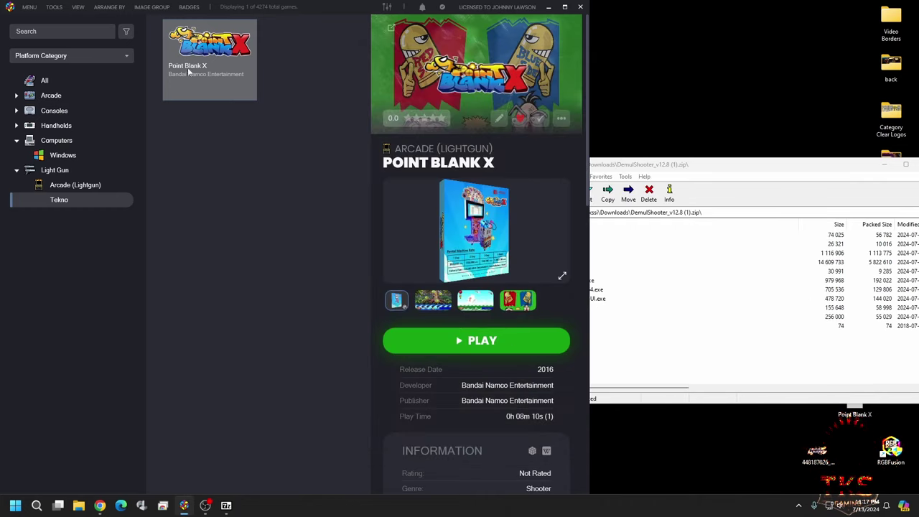
{"action": "double_click", "coordinate": [211, 81]}
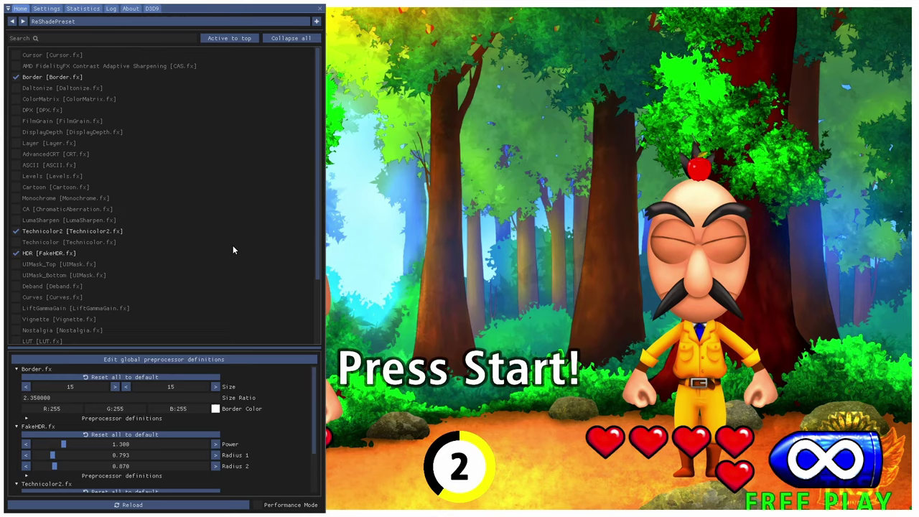
Toggle ReShade's FakeHDR and Technicolor2 effects off and on, leave both enabled, and hide the overlay with Home
{"action": "key", "text": "XF86AudioLowerVolume"}
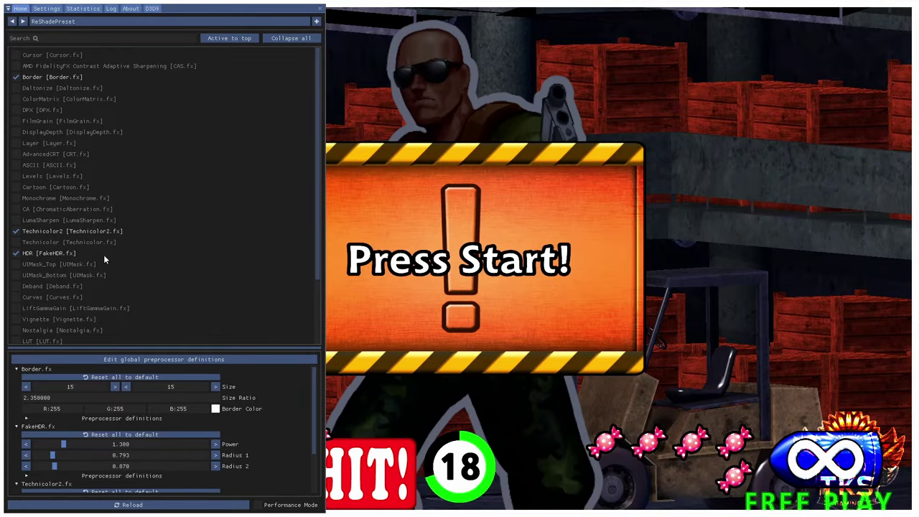
{"action": "left_click", "coordinate": [16, 254]}
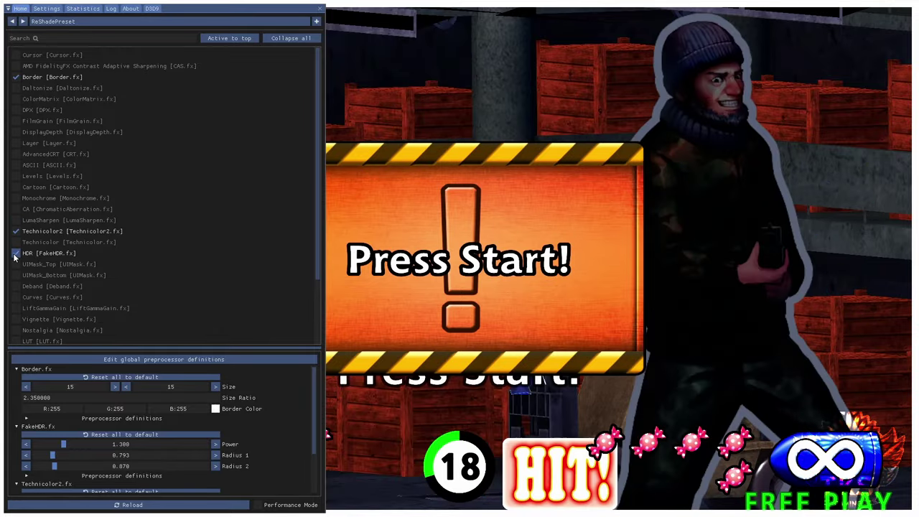
{"action": "left_click", "coordinate": [17, 231]}
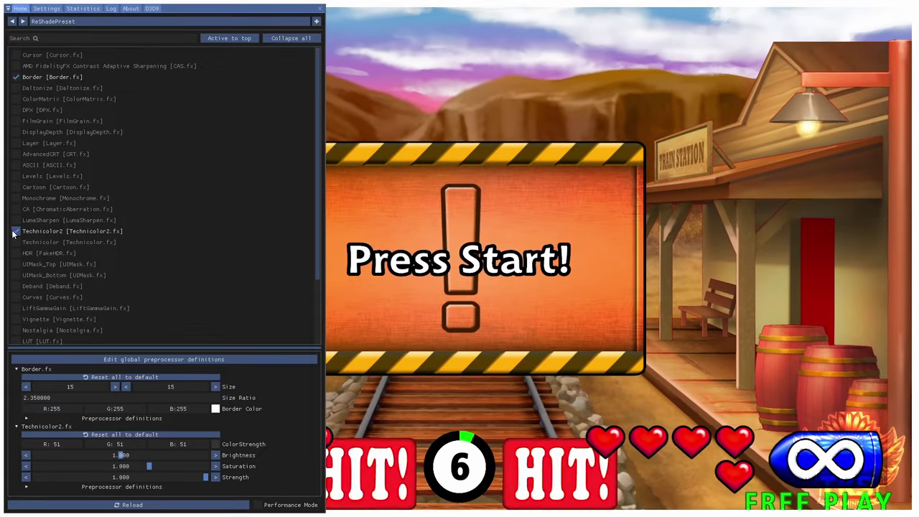
{"action": "left_click", "coordinate": [16, 231]}
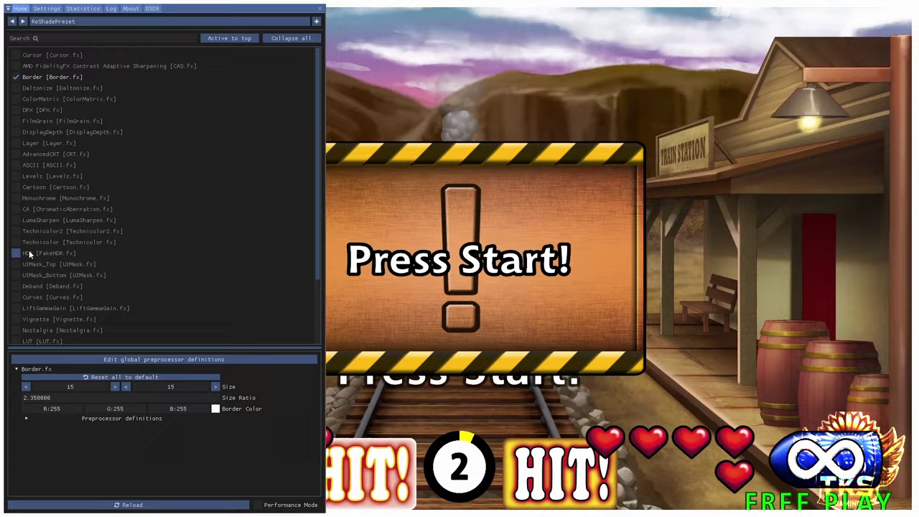
{"action": "left_click", "coordinate": [17, 253]}
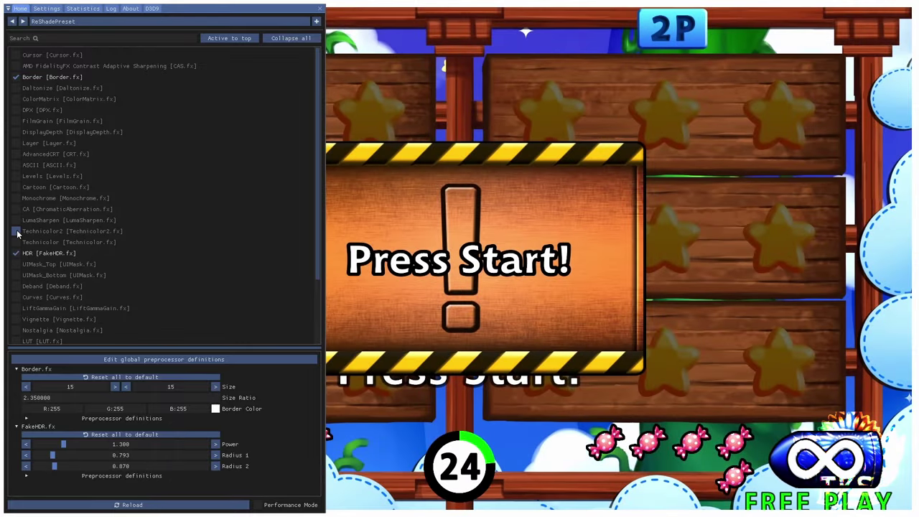
{"action": "left_click", "coordinate": [16, 231]}
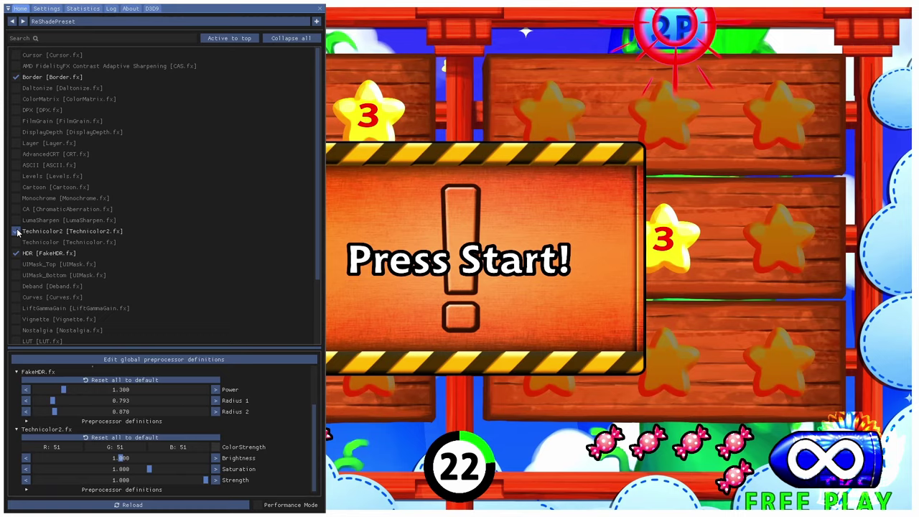
{"action": "left_click", "coordinate": [17, 253]}
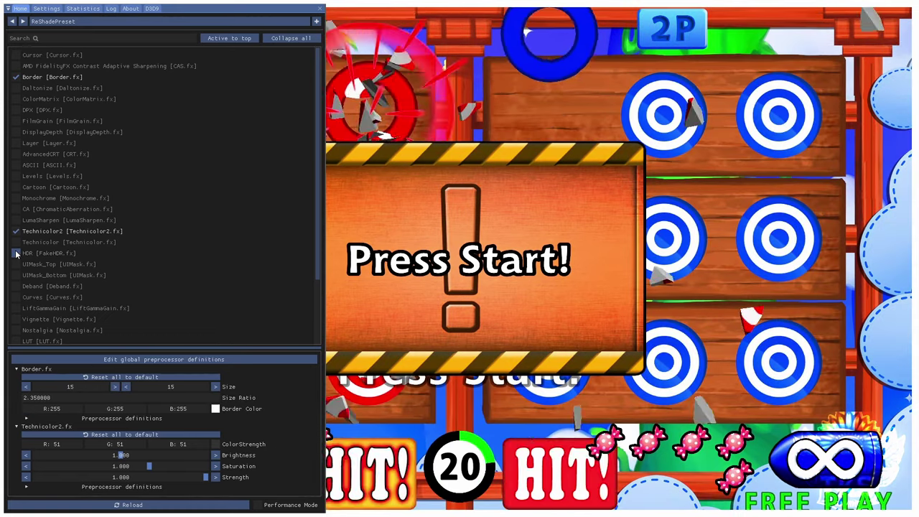
{"action": "left_click", "coordinate": [16, 253]}
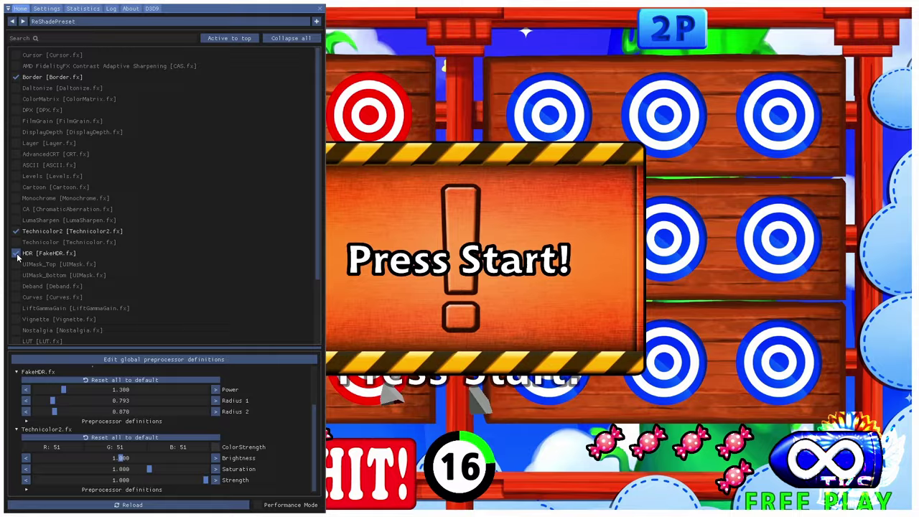
{"action": "key", "text": "Home"}
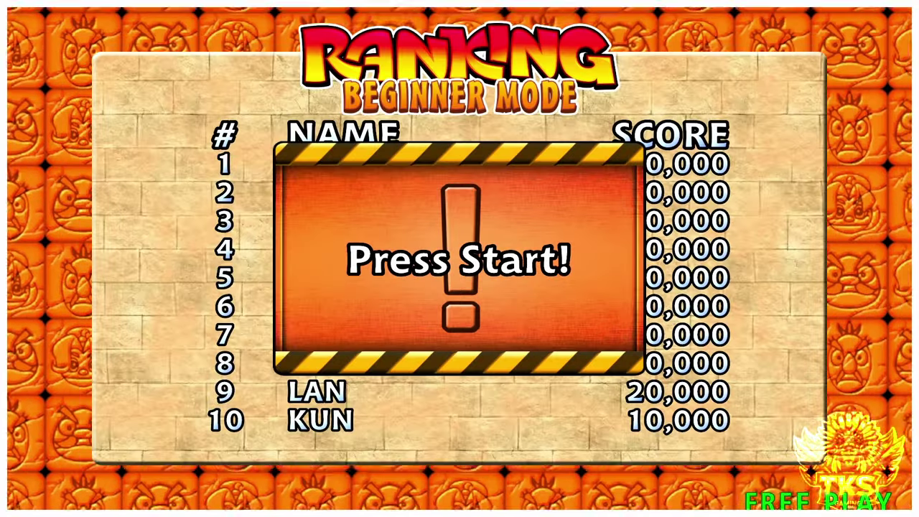